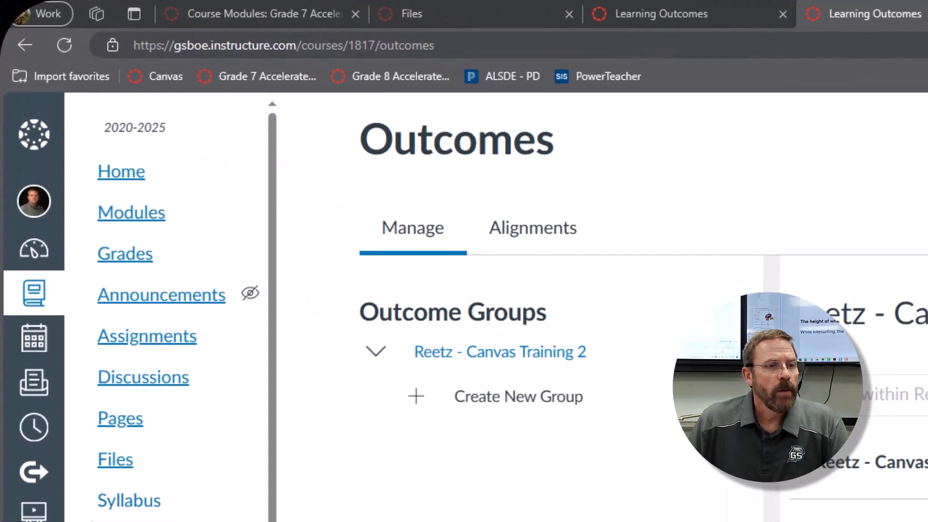
- Open the course's Outcomes page and view its outcome alignments
scroll(169, 309, down, 5)
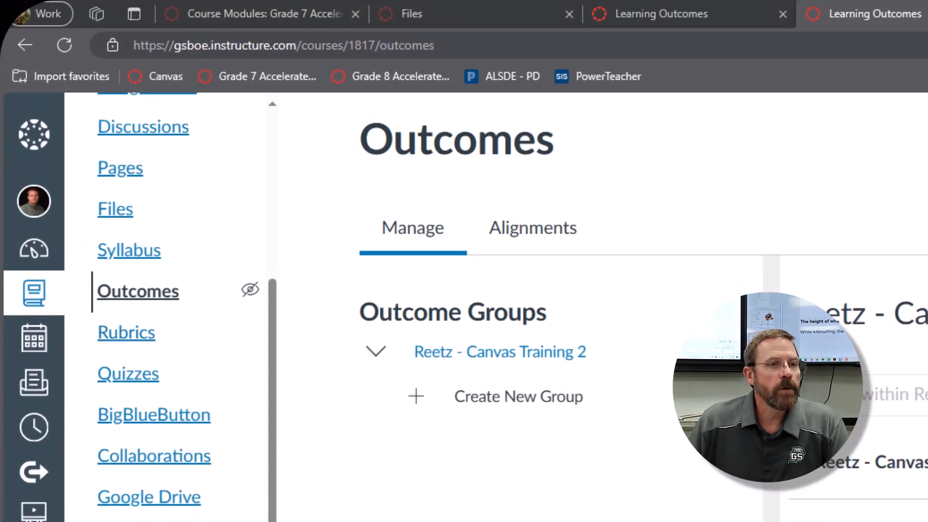
click(144, 292)
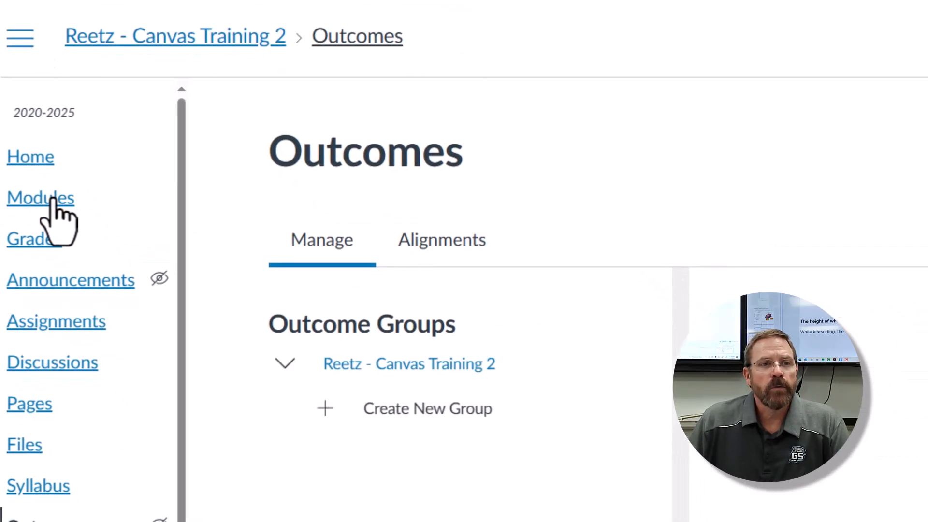
click(436, 242)
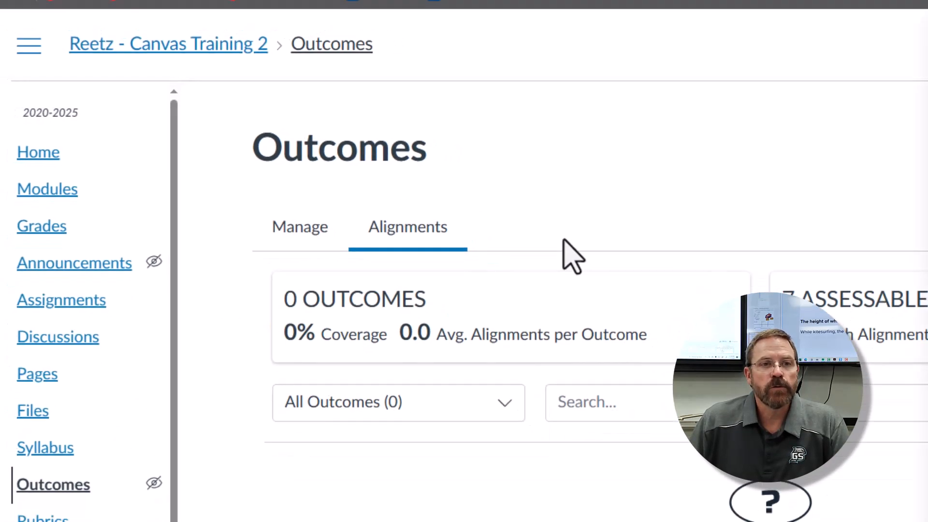
click(872, 77)
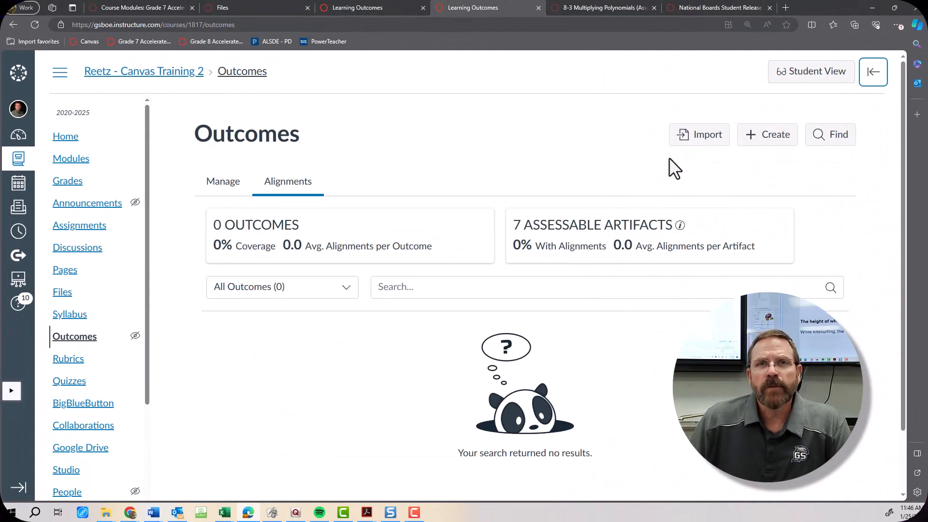
- Find outcomes to add, expanding Account Standards, Gulf Shores City Schools and Alabama State Department of Education down to Course of Study
click(832, 135)
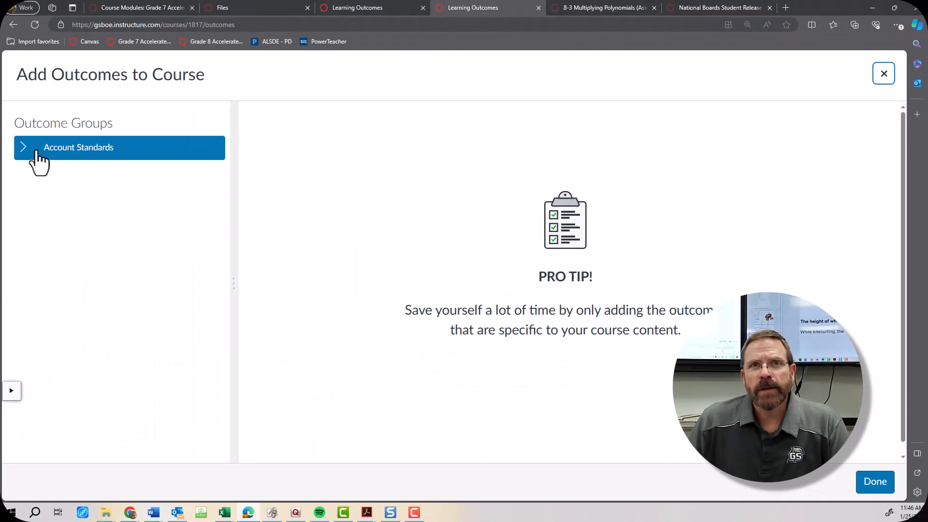
click(35, 150)
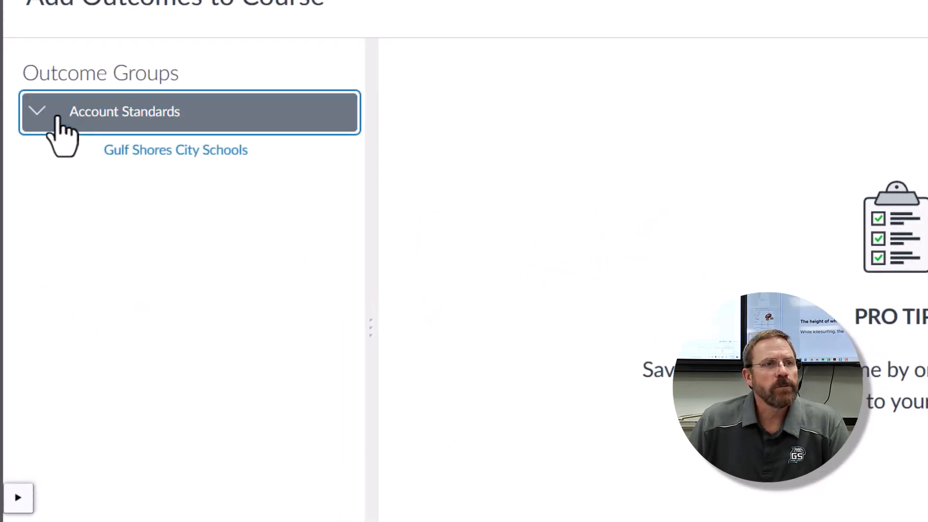
click(68, 150)
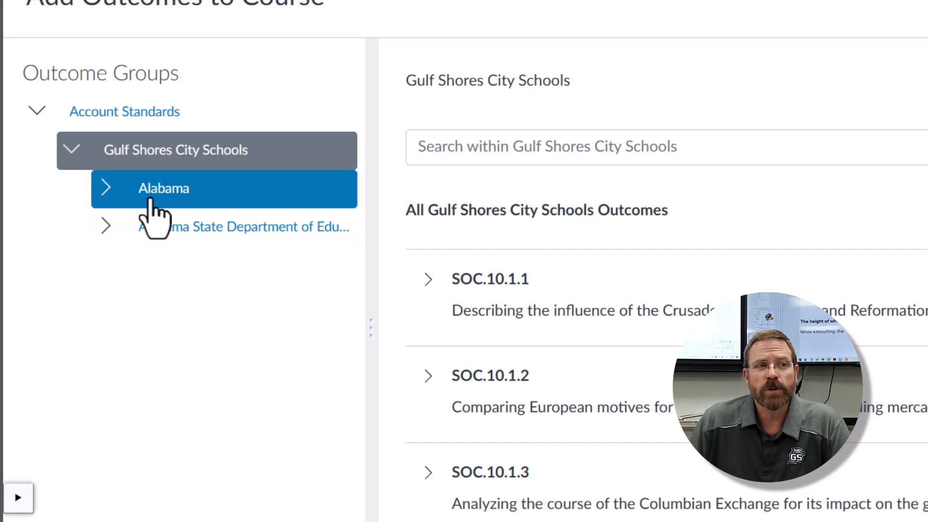
click(106, 226)
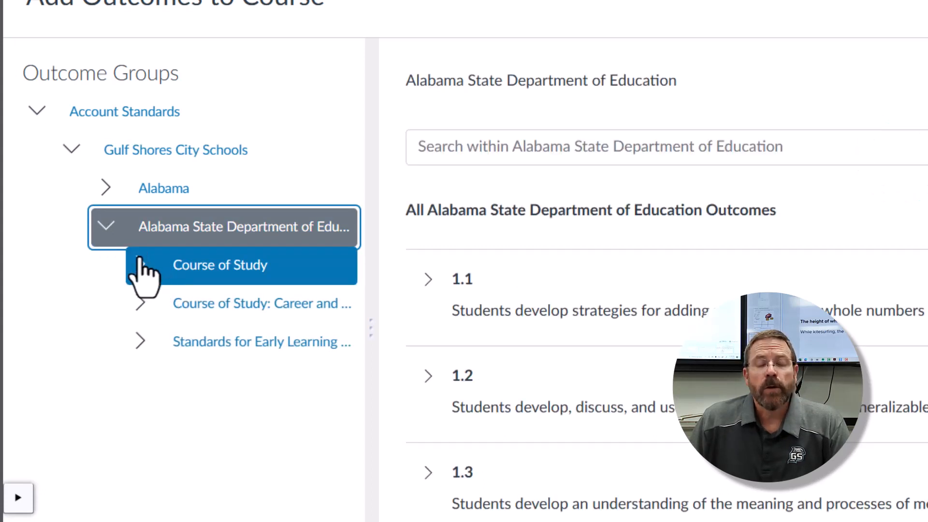
click(143, 271)
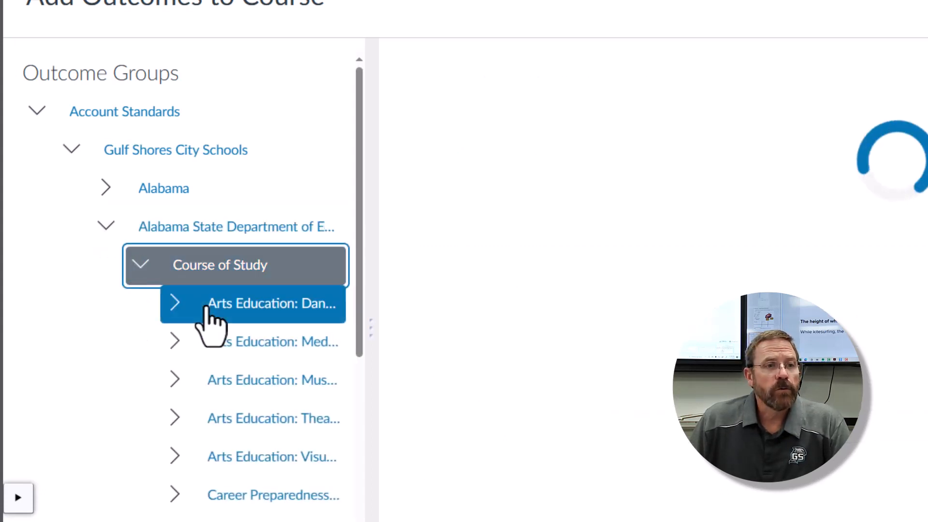
- Expand Mathematics (2019) within Course of Study and open its Grade 8 Accelerated outcome group
scroll(244, 381, down, 5)
scroll(244, 387, down, 4)
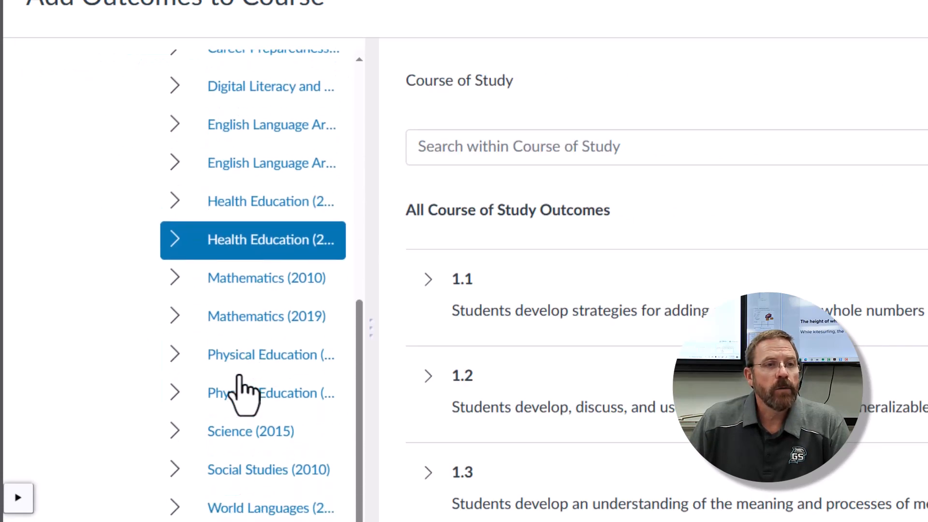
click(304, 327)
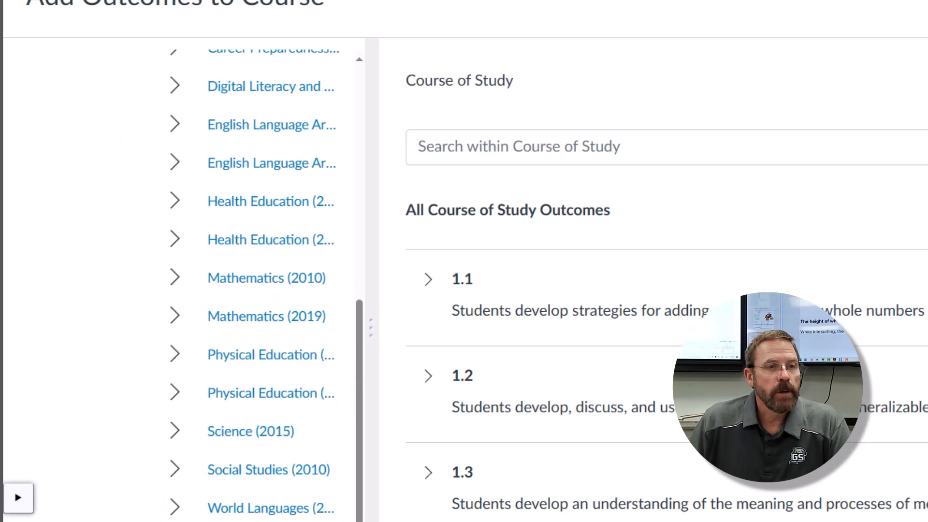
click(176, 314)
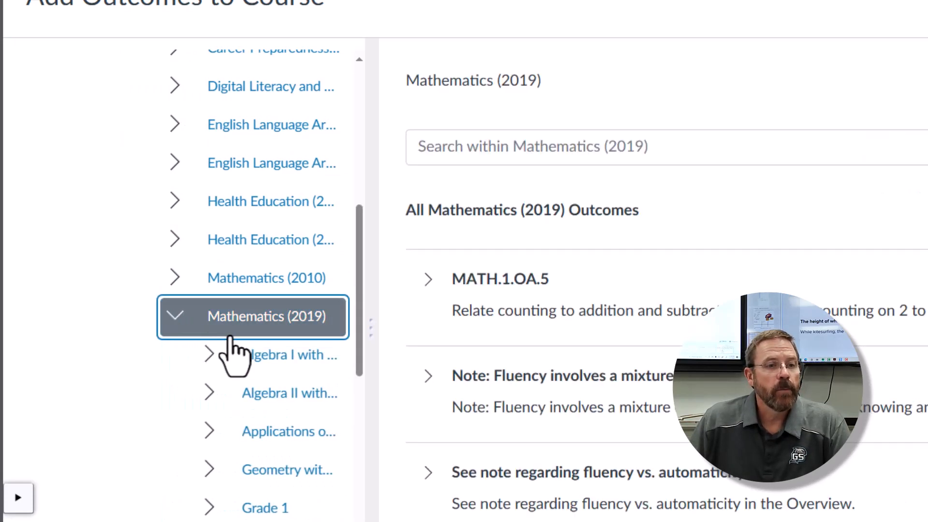
scroll(230, 337, down, 6)
scroll(235, 355, down, 5)
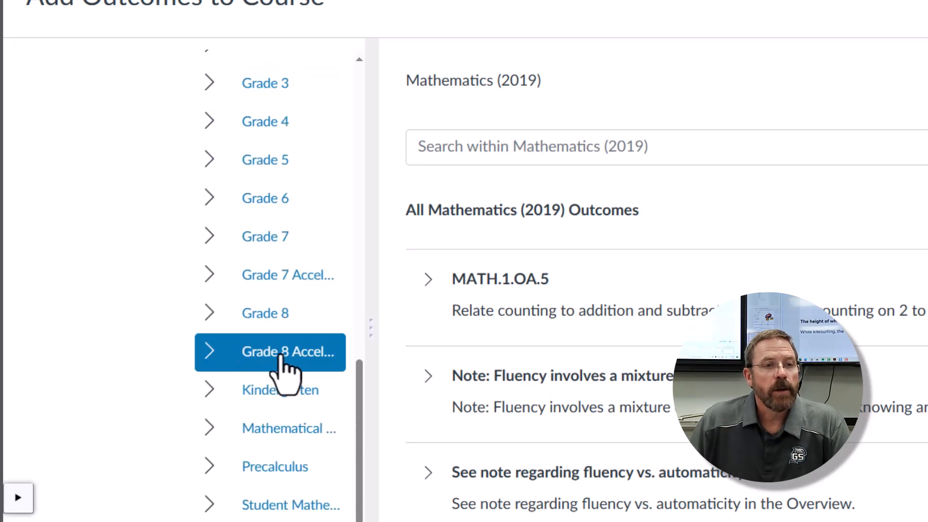
click(282, 354)
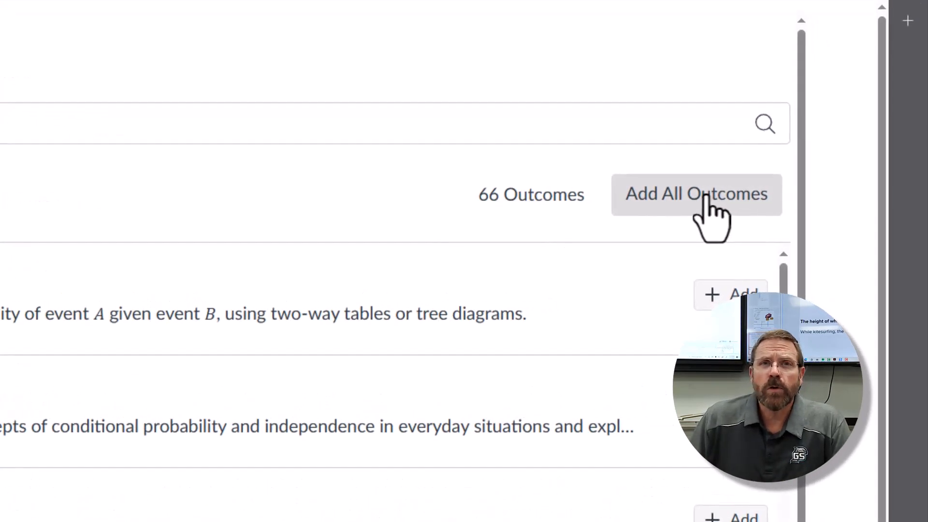
- Add all Grade 8 Accelerated outcomes to the course, import them despite the warning, and finish adding outcomes
click(711, 207)
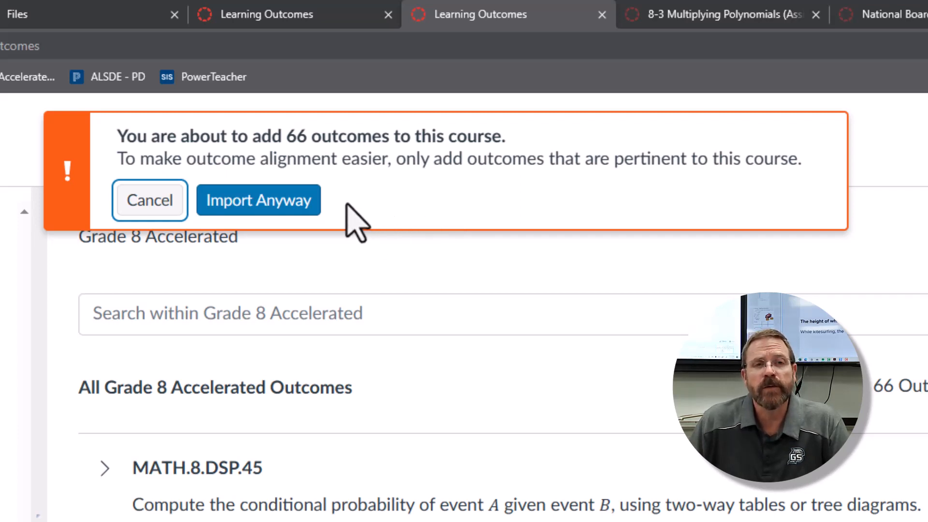
click(260, 208)
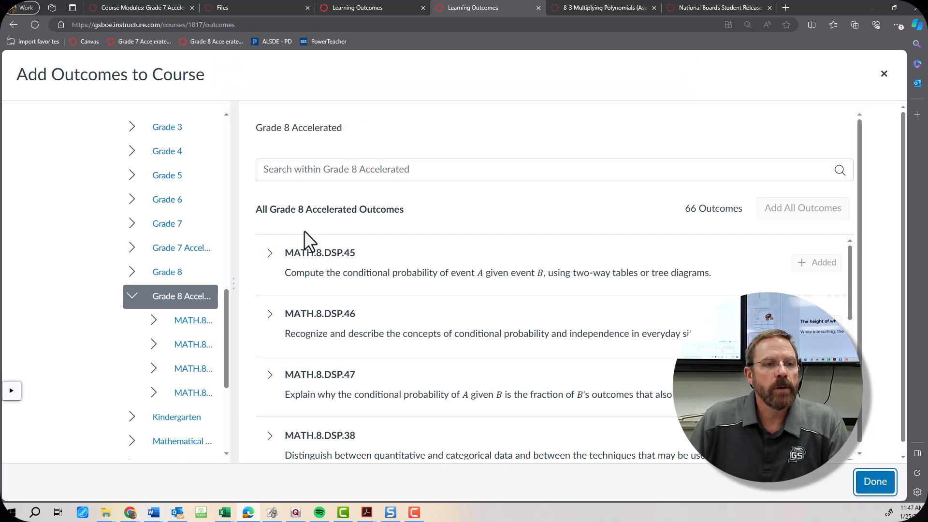
scroll(225, 230, up, 15)
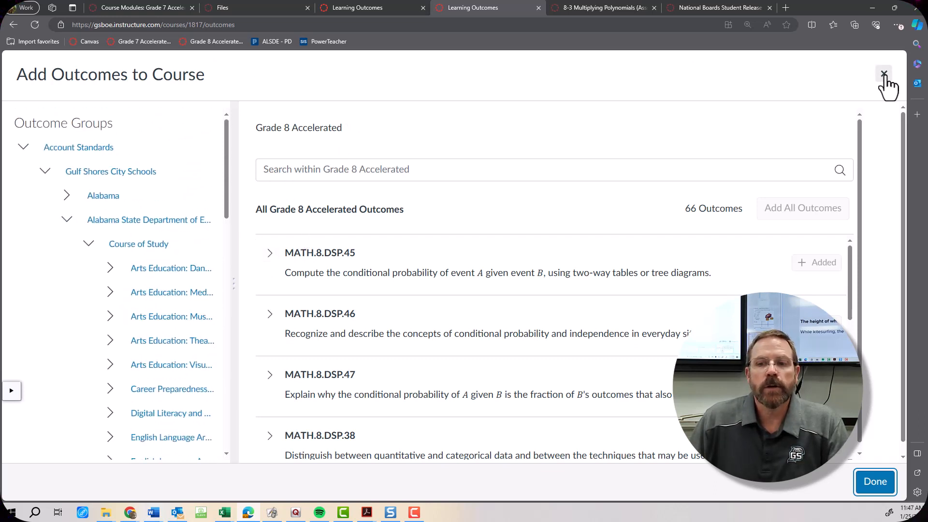
click(875, 484)
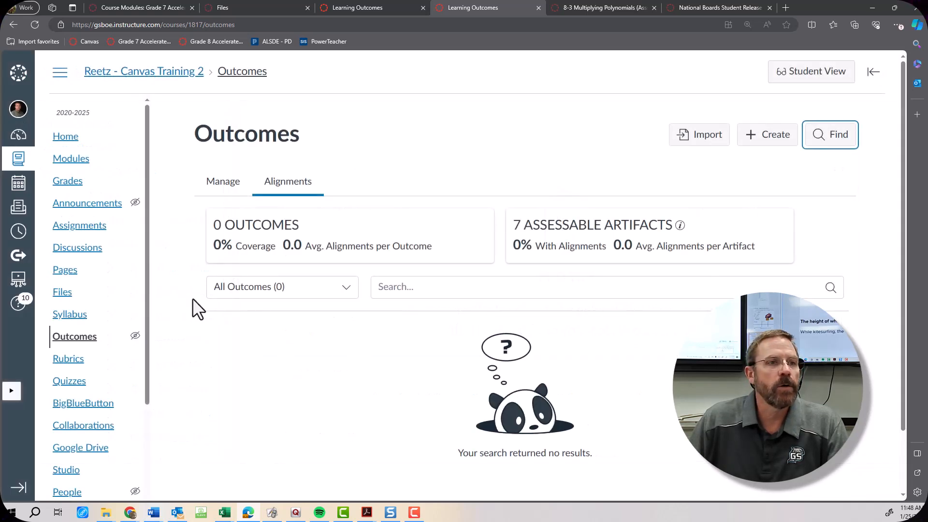
- Open Test quiz from the Demonstration module and go on to building its content
click(71, 160)
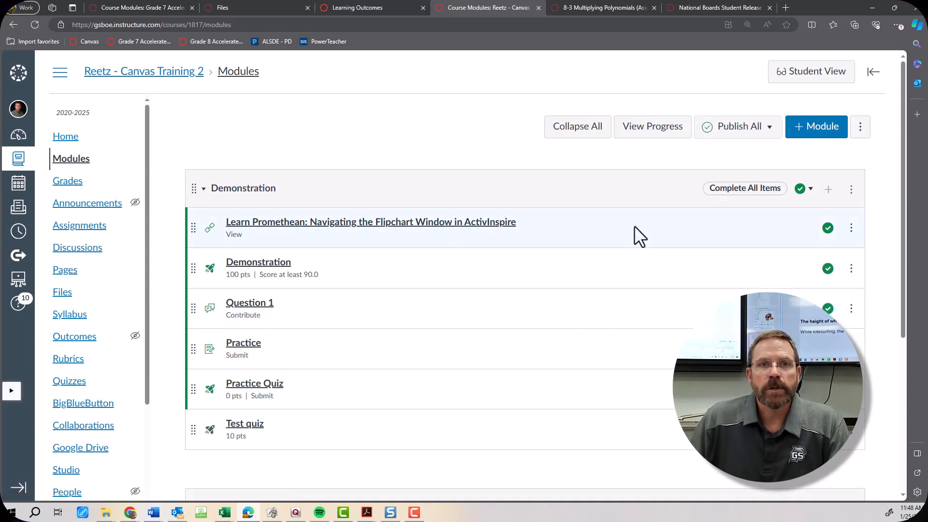
click(241, 432)
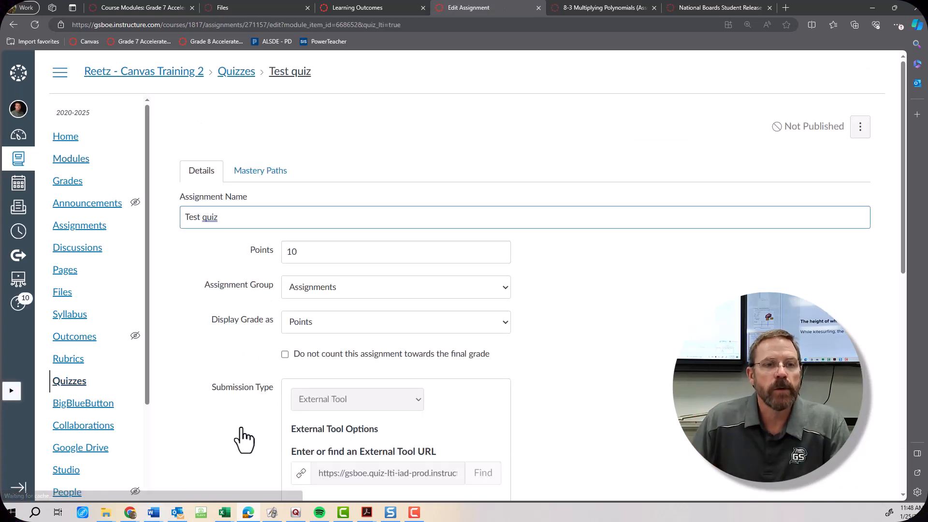
scroll(458, 425, down, 10)
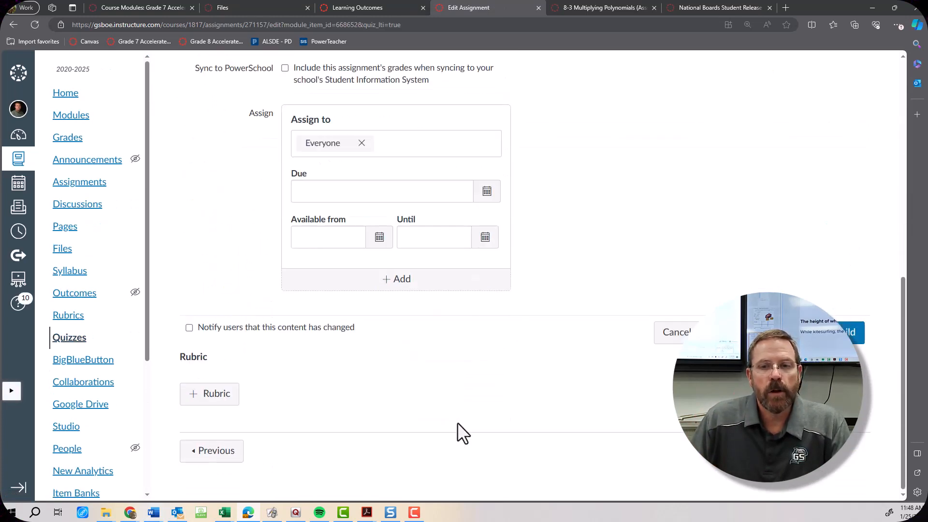
click(842, 332)
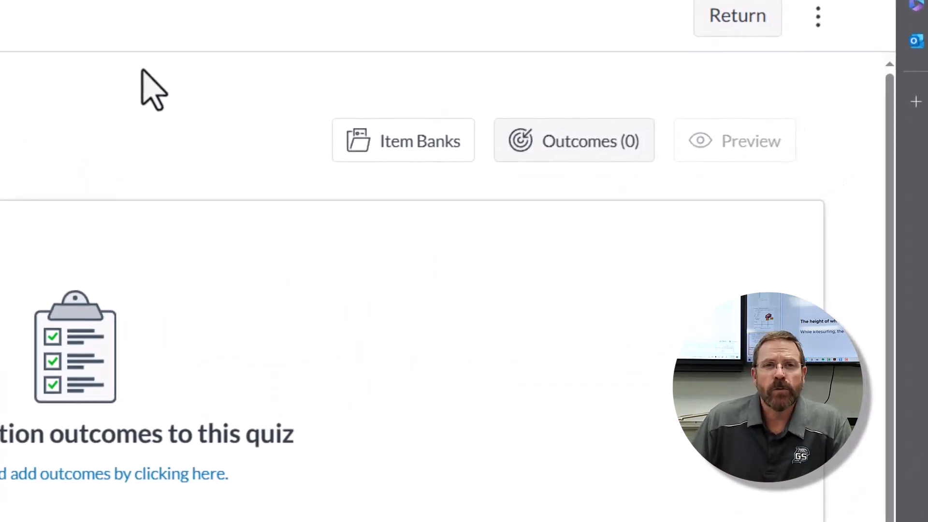
- Browse the outcomes available for the whole quiz within Grade 8 Accelerated, under MATH.8.DSP - Data Analysis, Statistics, and Probability
click(583, 145)
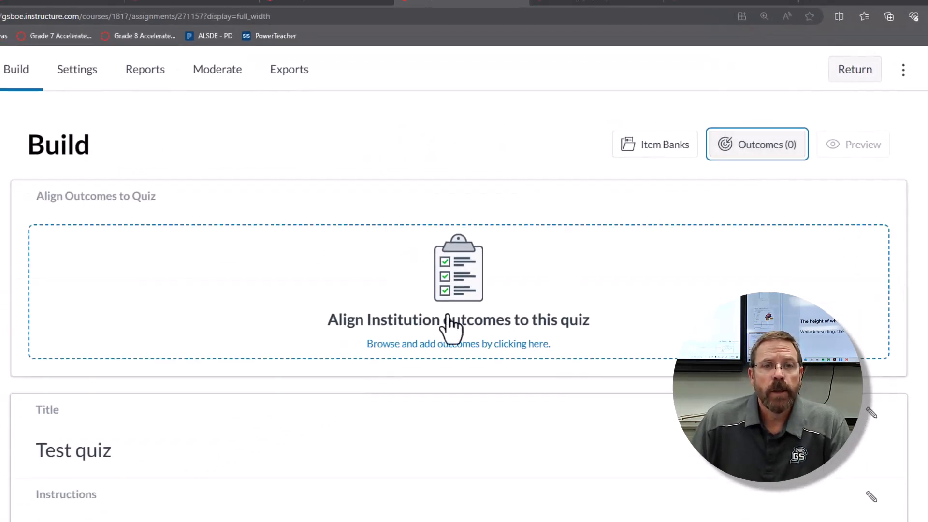
click(451, 343)
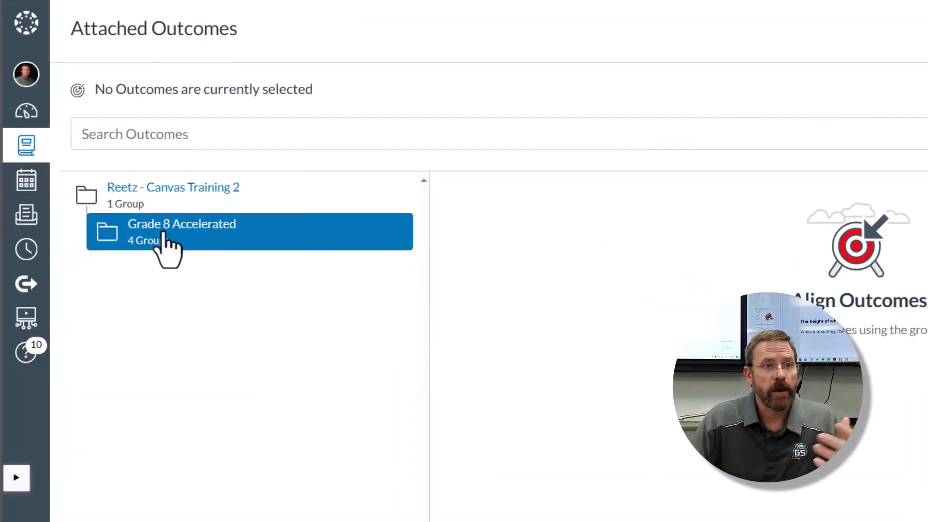
click(163, 233)
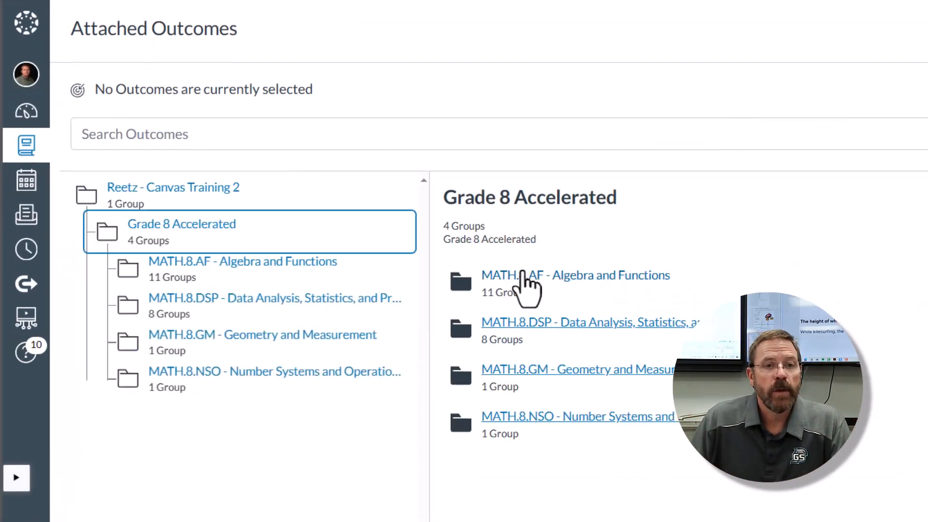
click(221, 300)
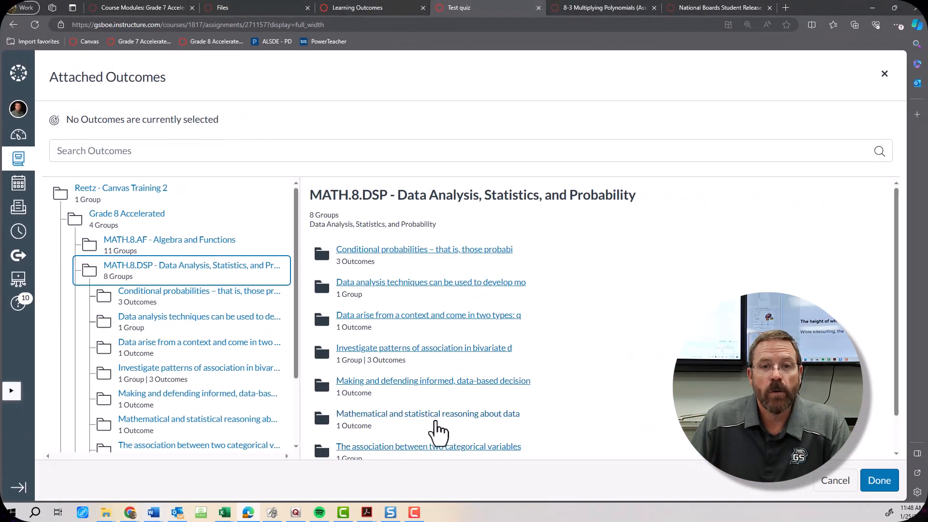
scroll(477, 420, down, 1)
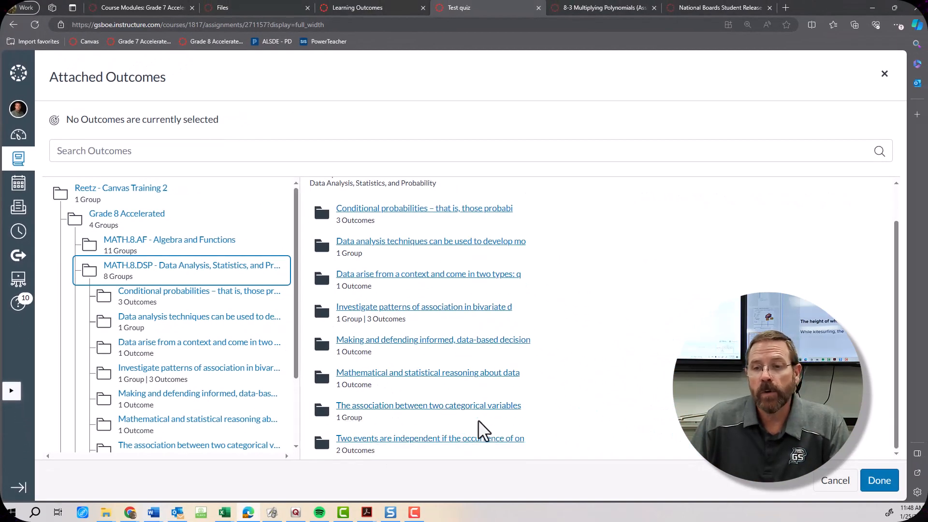
scroll(478, 420, up, 1)
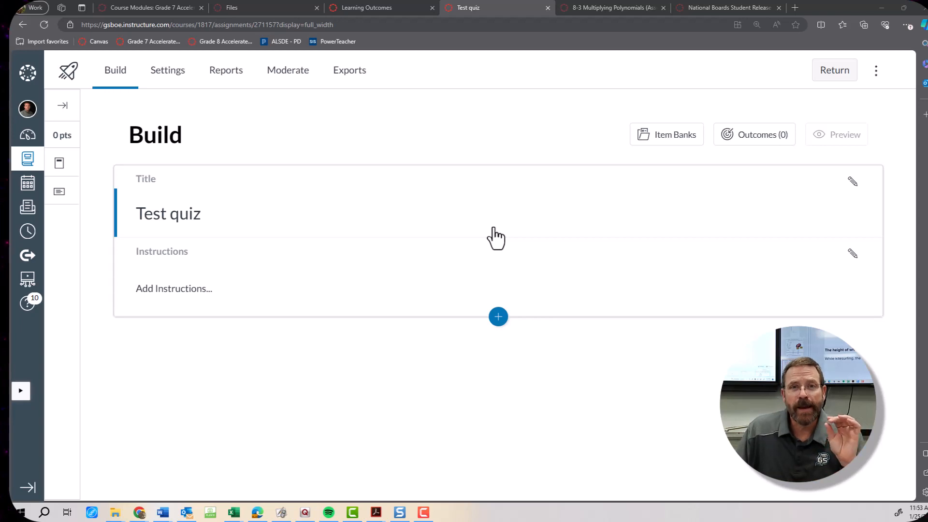
- Insert a Fill in the Blank question into the quiz and start browsing institution outcomes to align to it
click(498, 317)
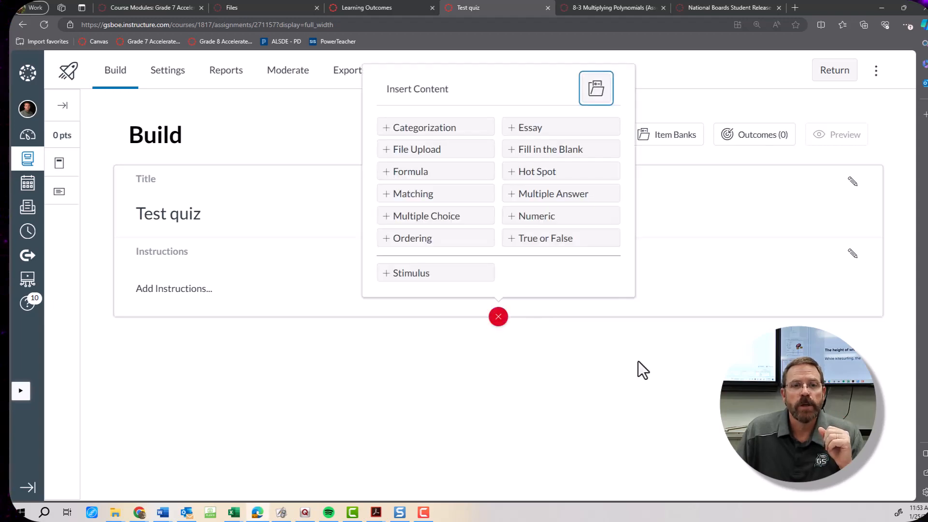
click(562, 150)
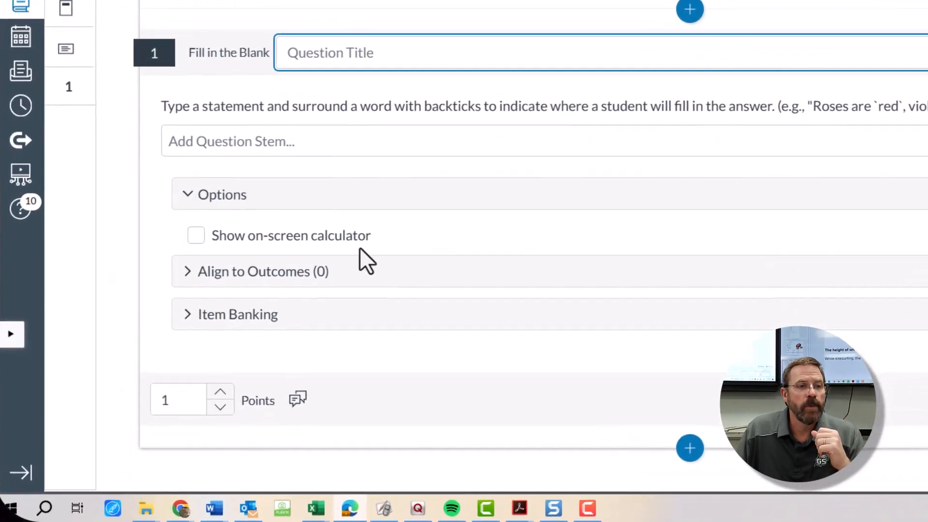
click(193, 273)
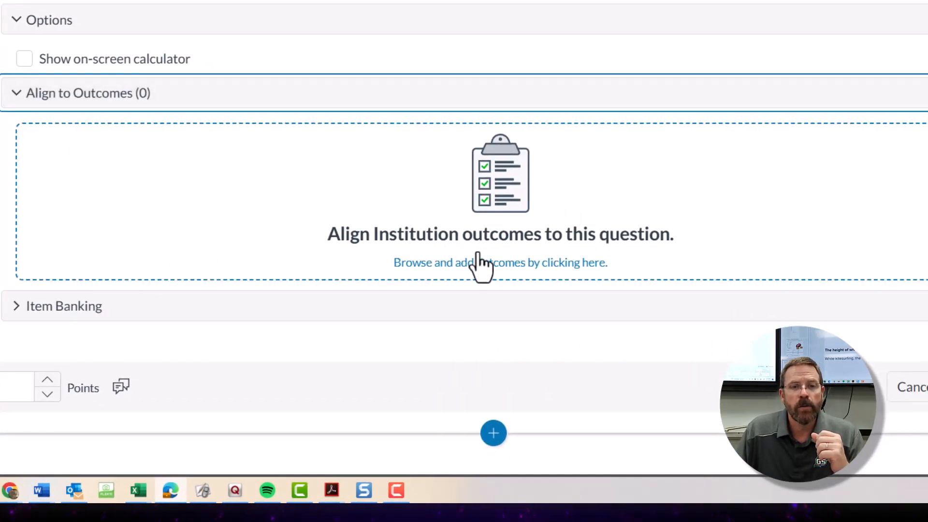
click(487, 262)
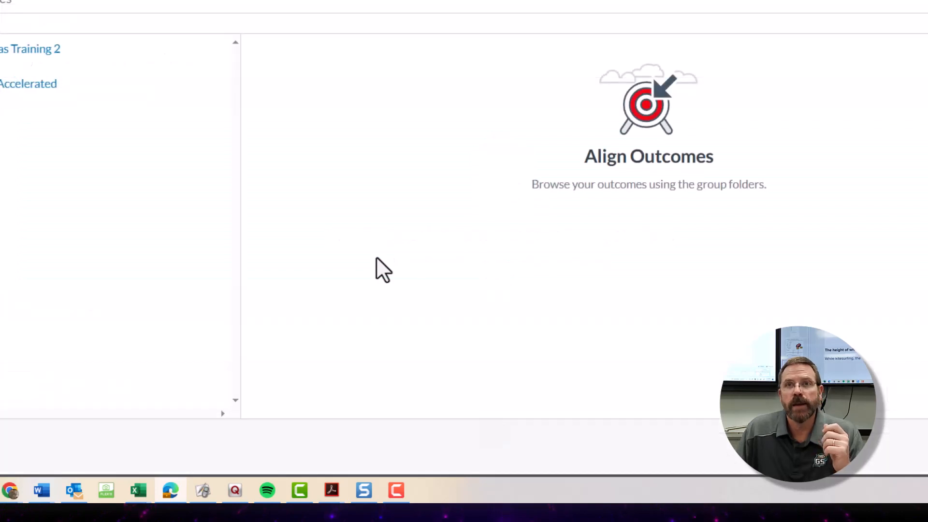
- Align the question to MATH.8.AF.4, MATH.8.AF.5 and MATH.8.AF.7 from the equivalent-forms expressions group under Grade 8 Accelerated, Algebra and Functions
click(1, 92)
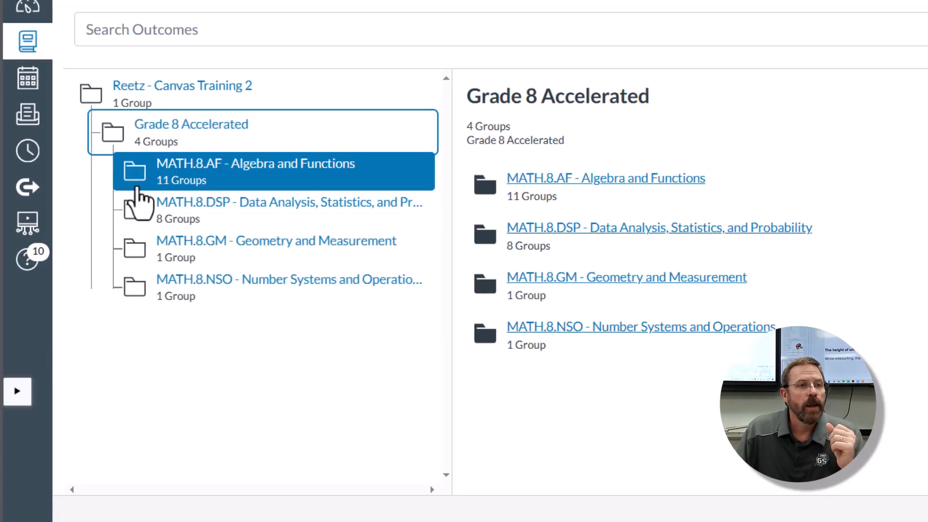
click(290, 178)
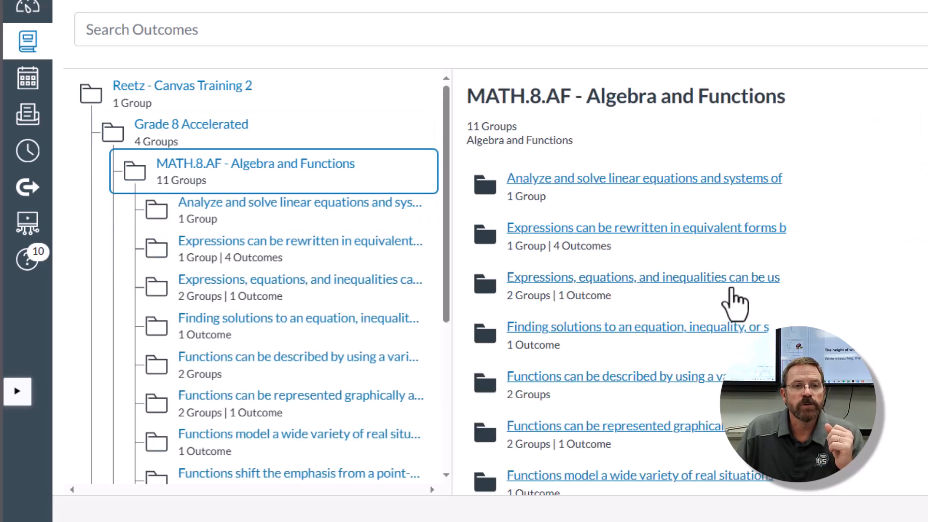
click(593, 230)
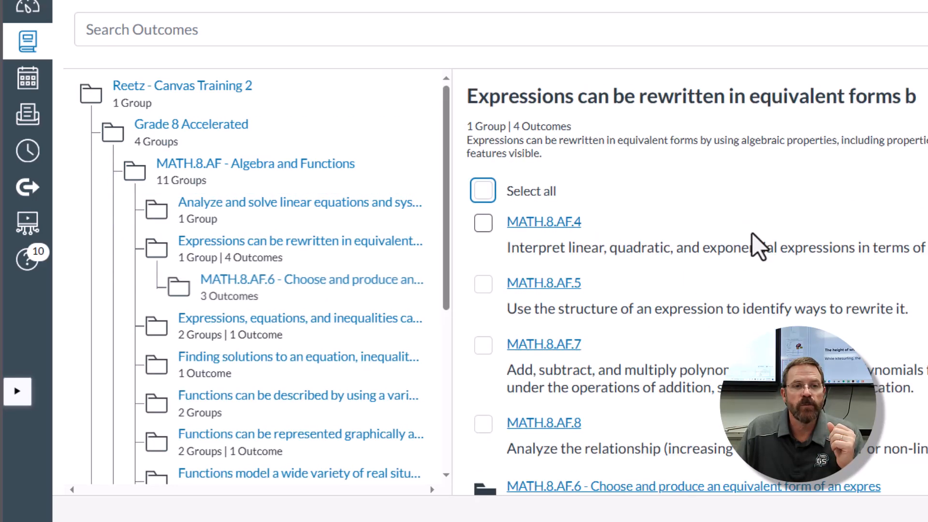
scroll(762, 233, down, 1)
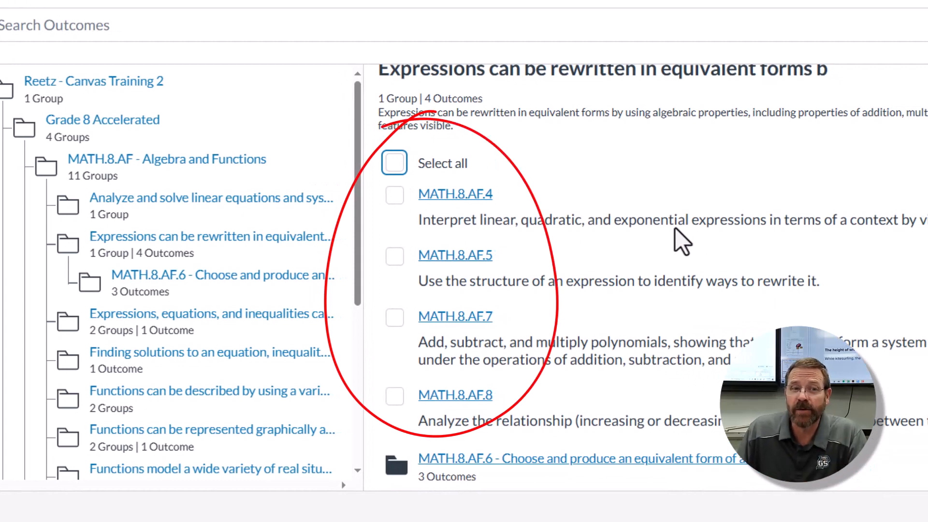
click(394, 194)
click(394, 255)
click(394, 317)
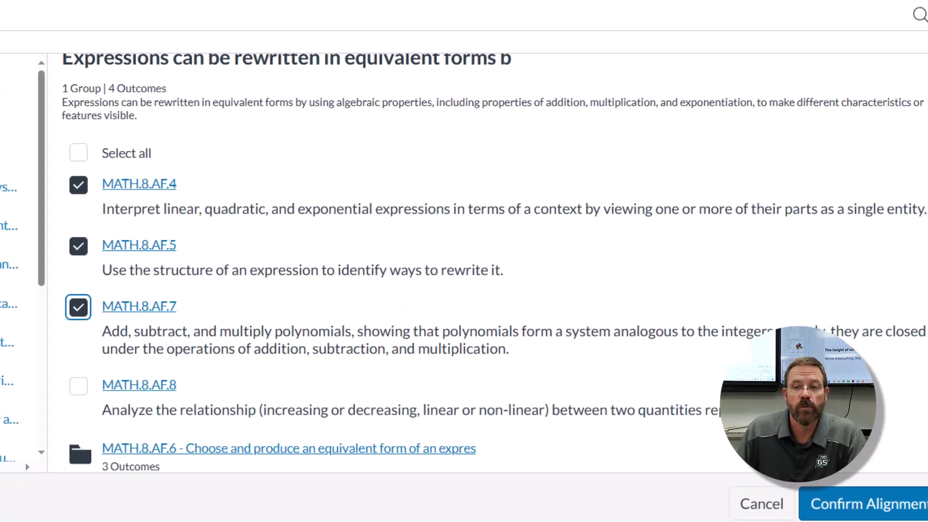
click(872, 505)
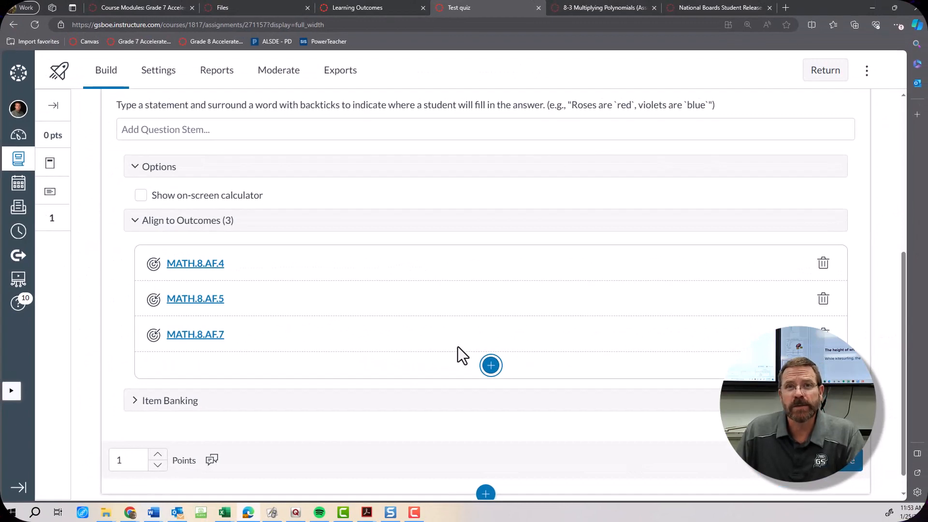
- Add MATH.8.GM.49 to the question's alignments from Understand and apply the Pythagorean Theorem under Grade 8 Accelerated, Geometry and Measurement
click(491, 366)
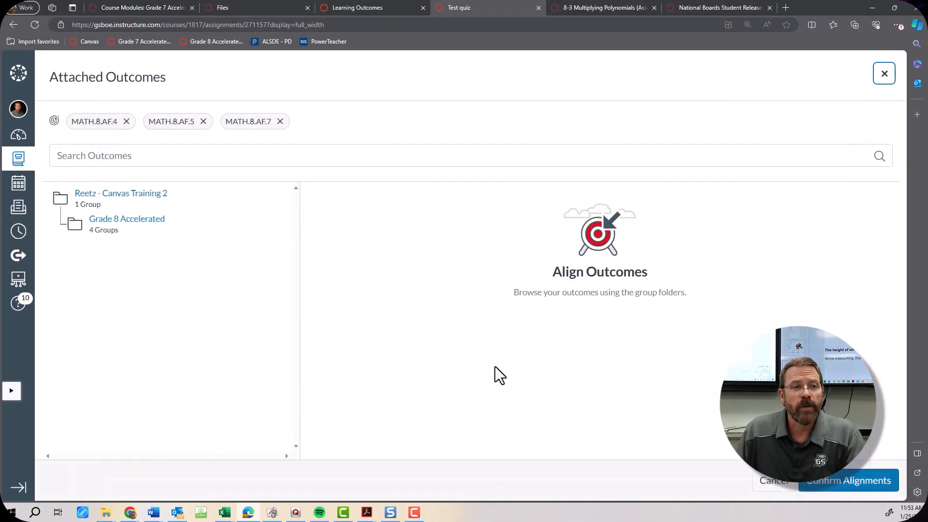
click(73, 231)
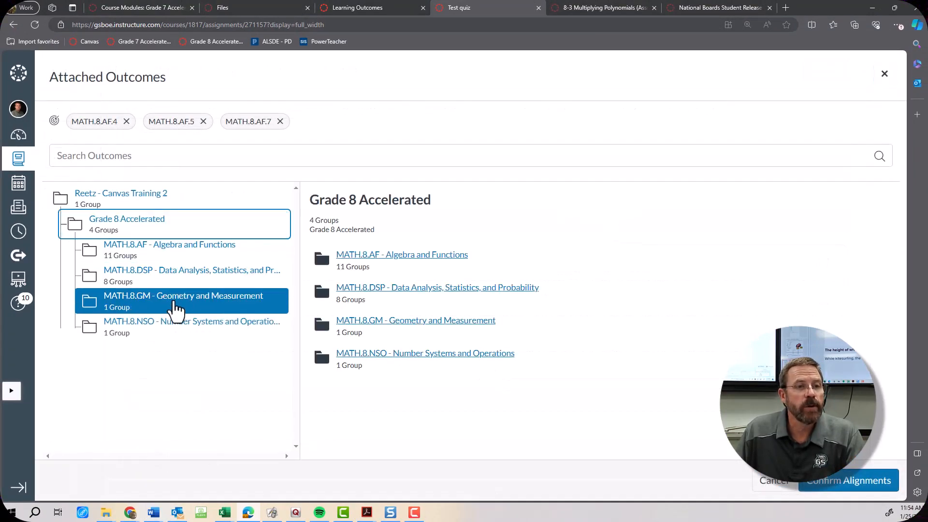
click(105, 304)
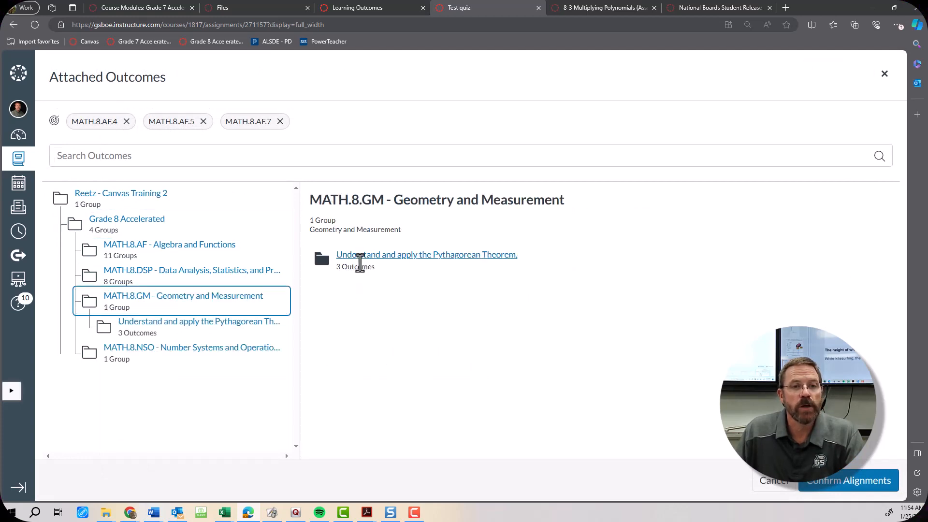
click(361, 255)
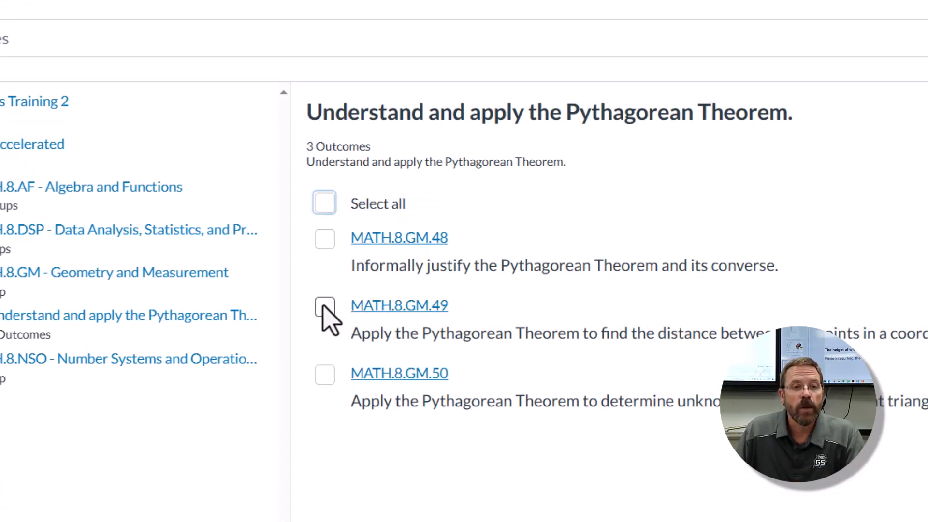
click(859, 487)
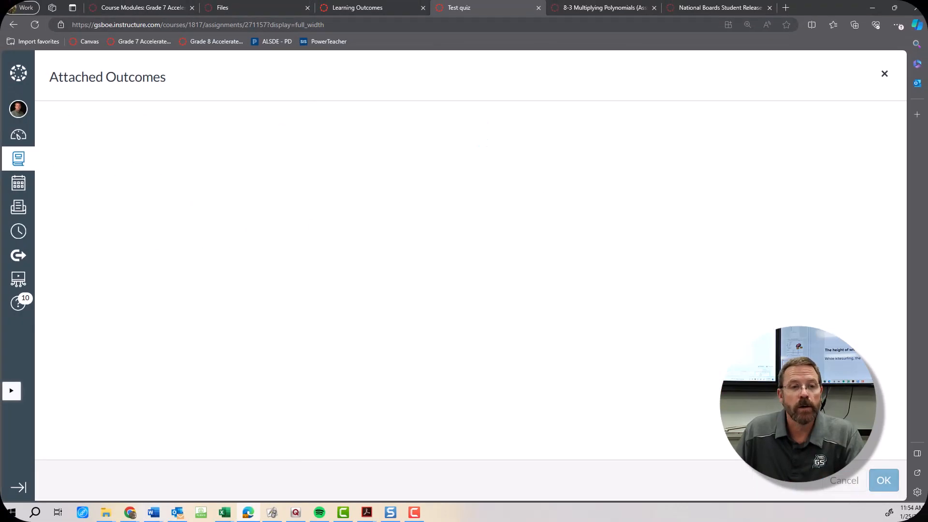